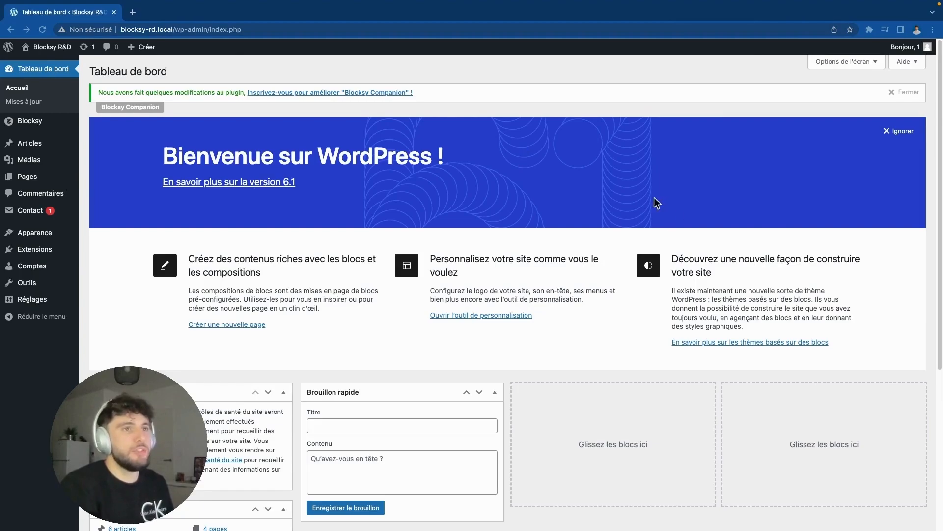
Step: View the Blocksy R&D front page, then go back to the dashboard's installed plugins list
click(56, 51)
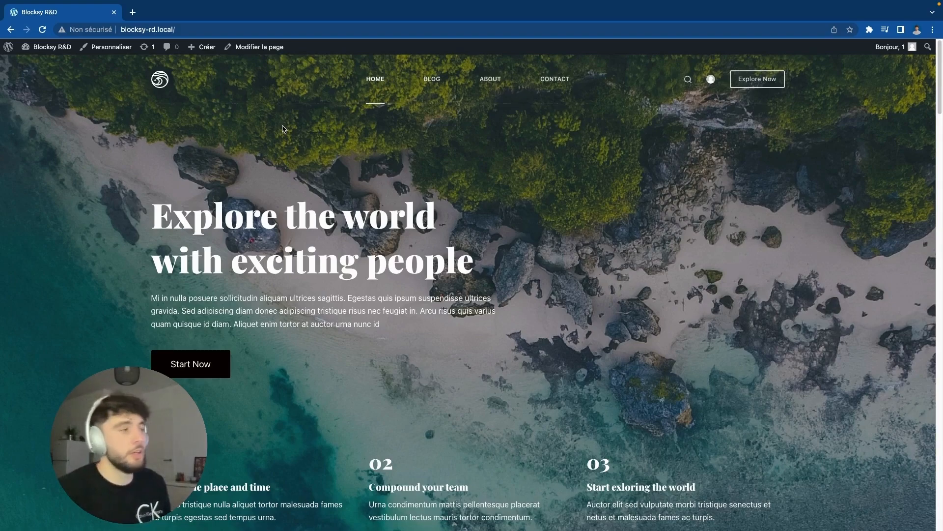
click(24, 52)
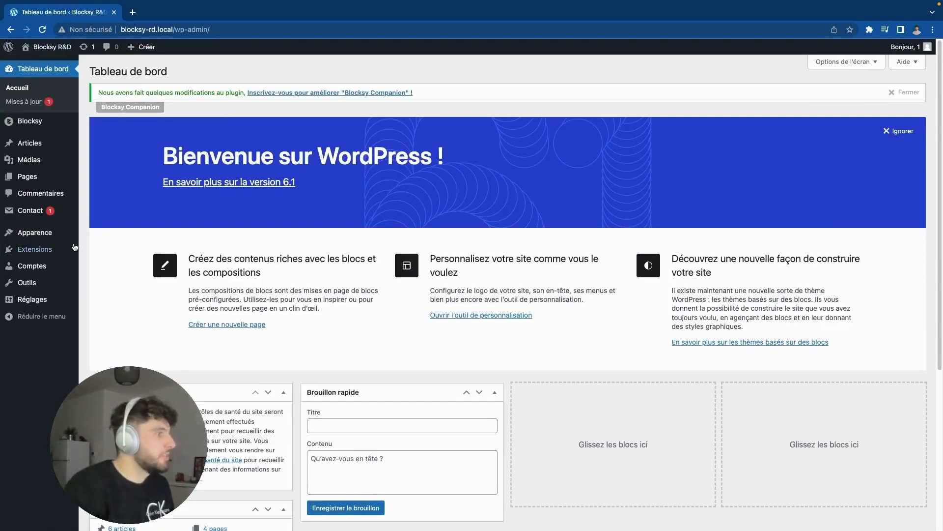
mouse_move(73, 246)
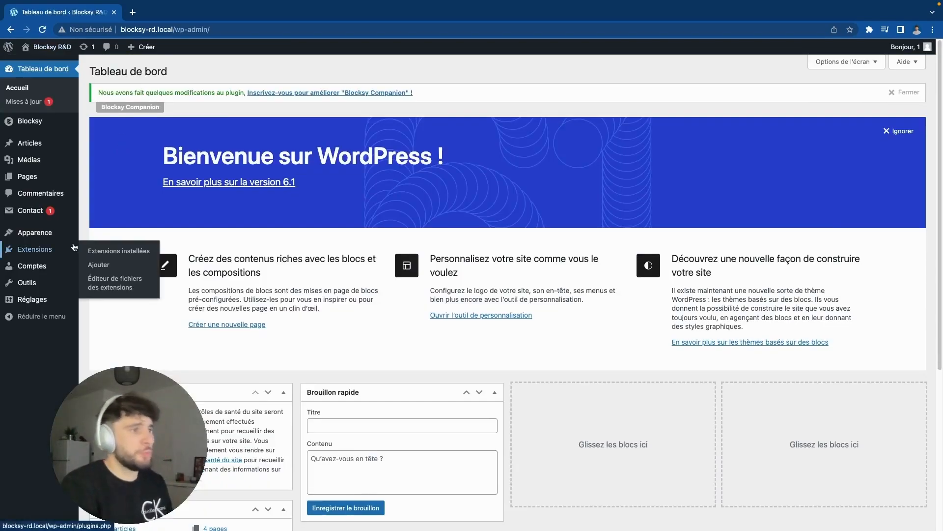
click(63, 250)
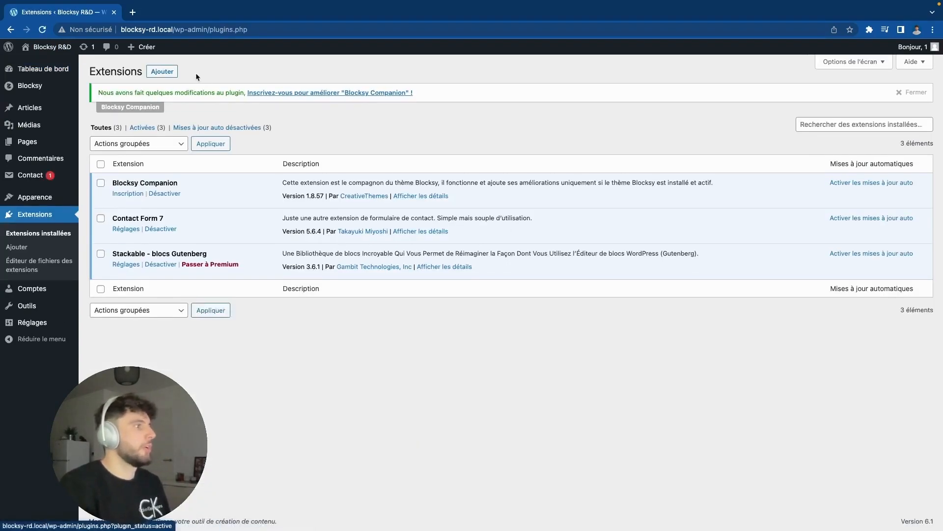
Step: Search the Ajouter des extensions directory for 'wpvivid' and browse its 8 results
click(173, 73)
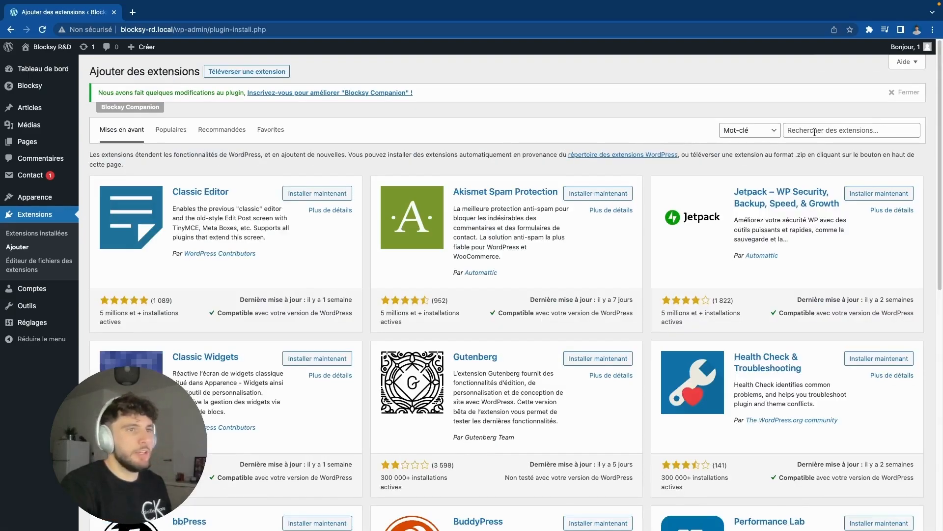
click(815, 133)
text(wp)
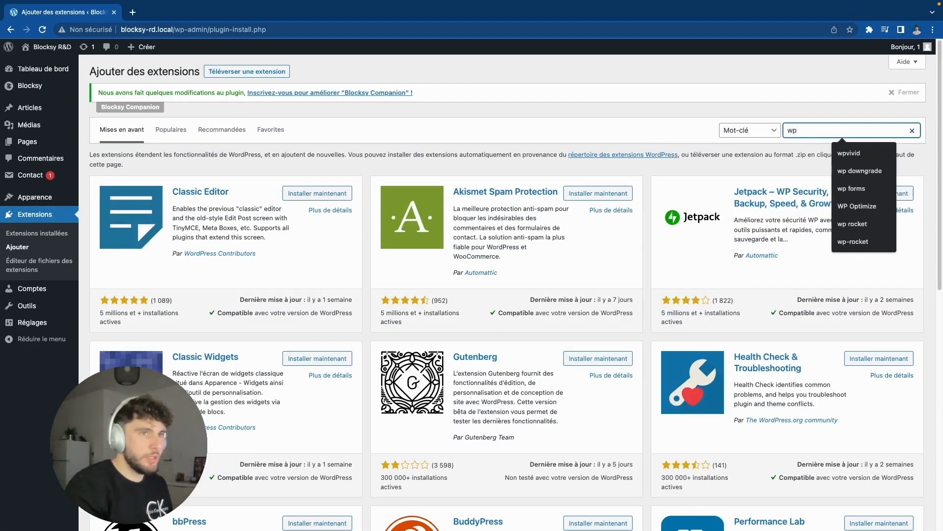
key(Return)
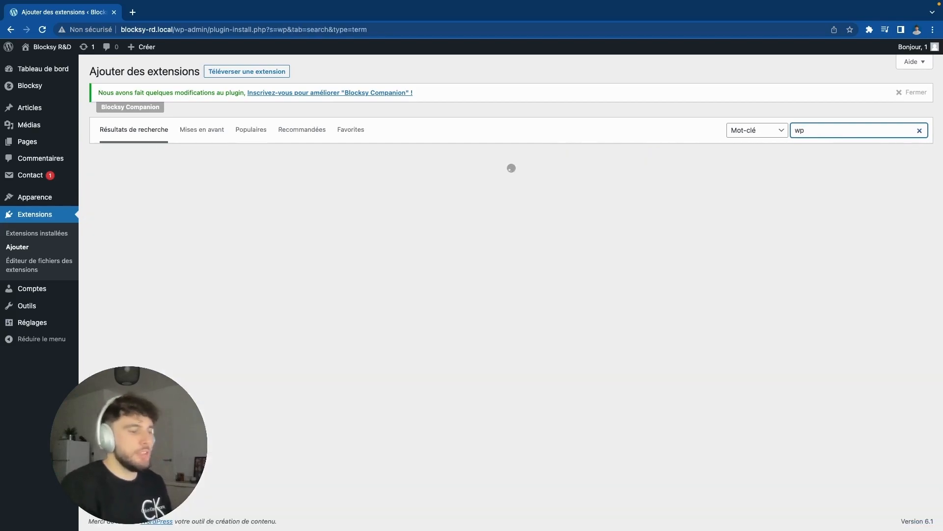
text(vivid)
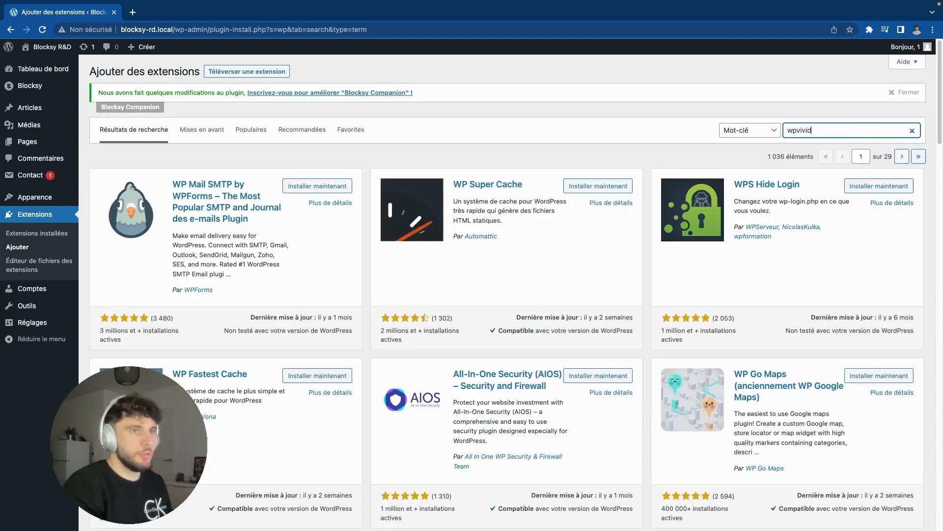
key(Return)
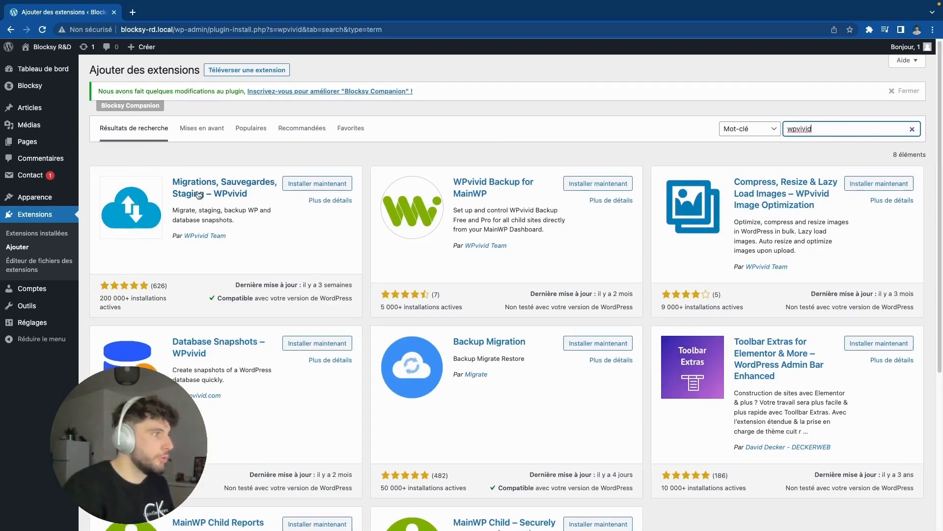
drag(251, 193, 217, 194)
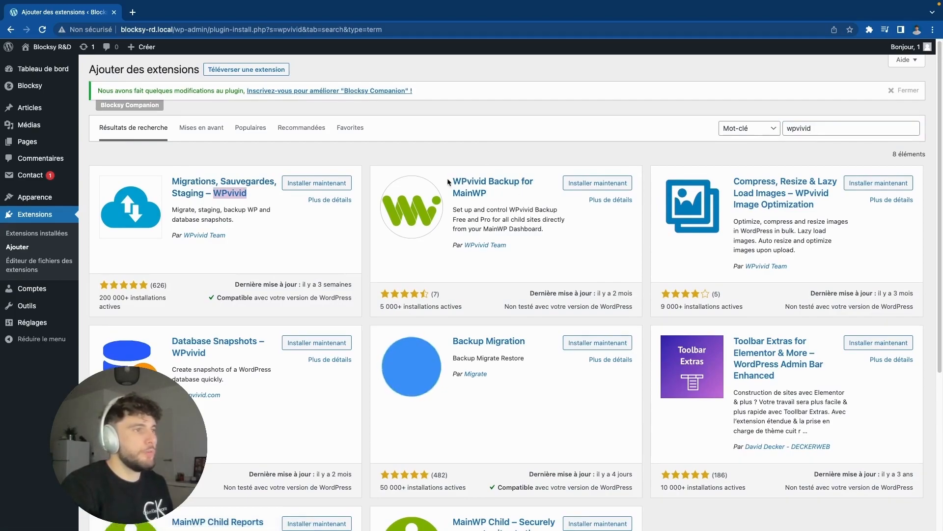
scroll(453, 184, down, 1)
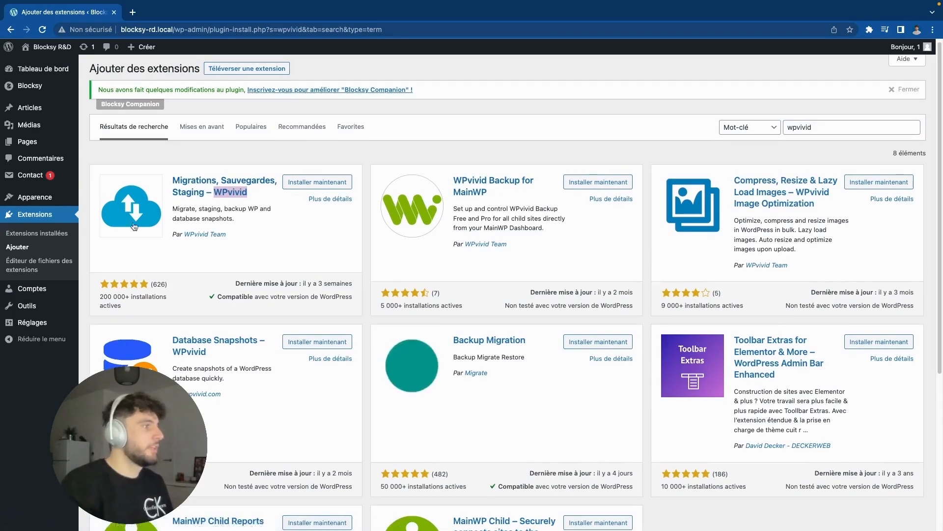
Step: Install and activate the Migrations, Sauvegardes, Staging – WPvivid plugin
click(326, 186)
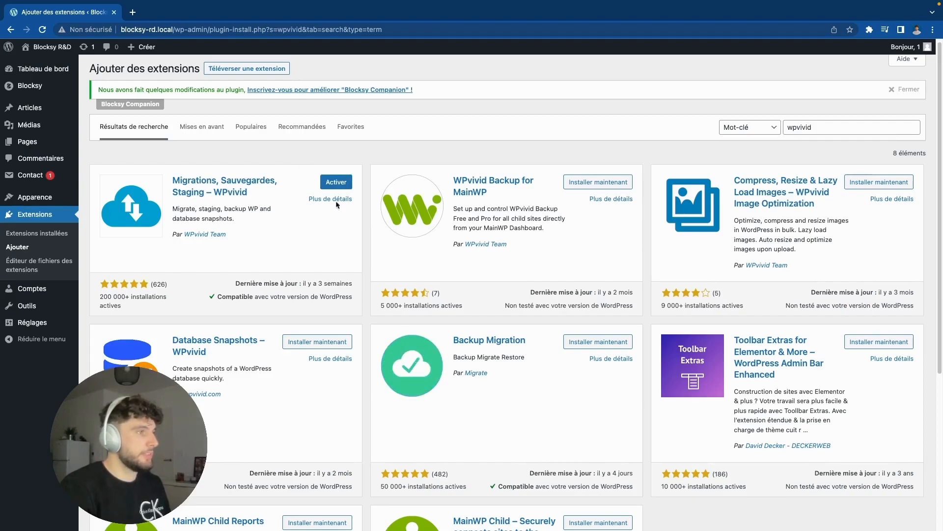
click(330, 188)
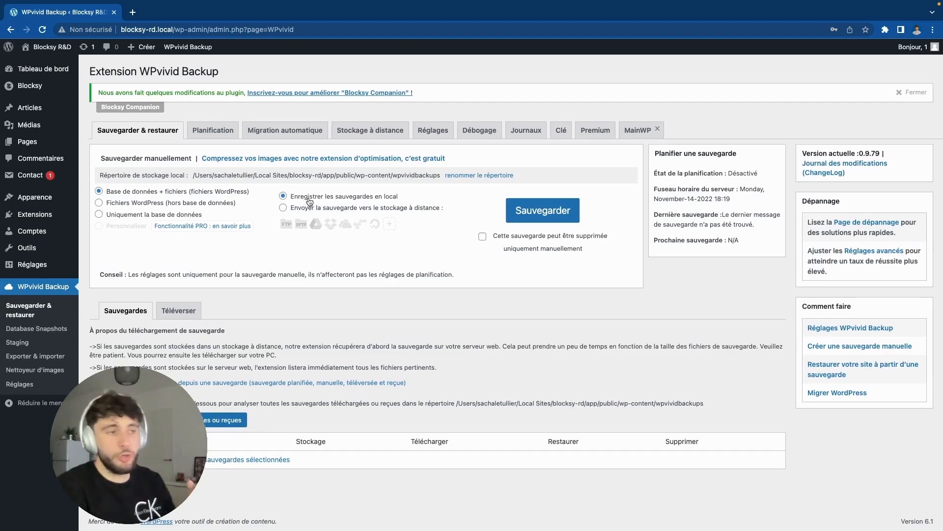
Step: Run a Base de données + fichiers WPvivid backup and prepare its zip for download
click(535, 214)
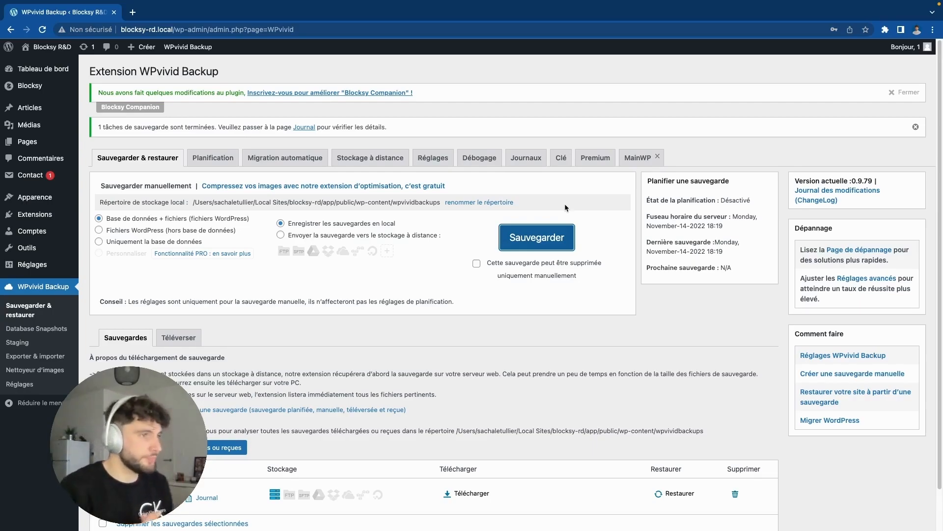
scroll(495, 220, down, 2)
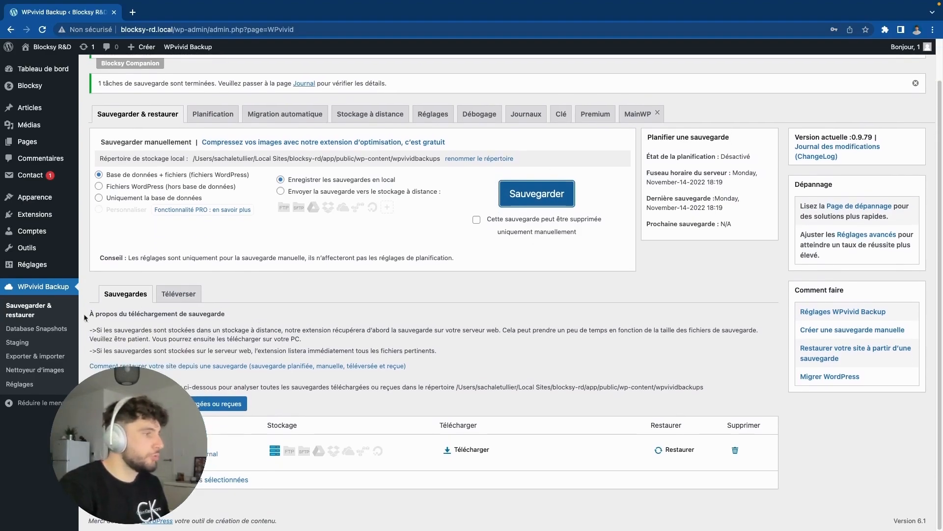
scroll(507, 293, up, 1)
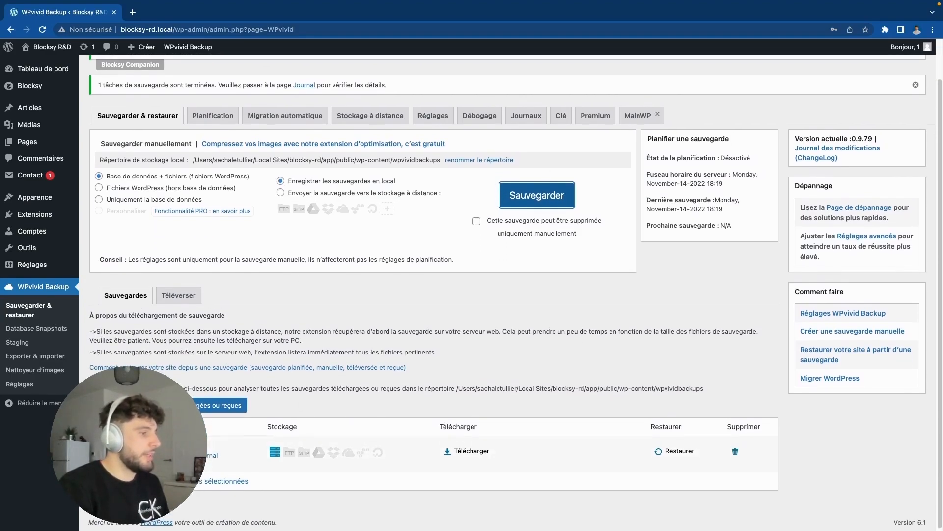
scroll(310, 449, up, 1)
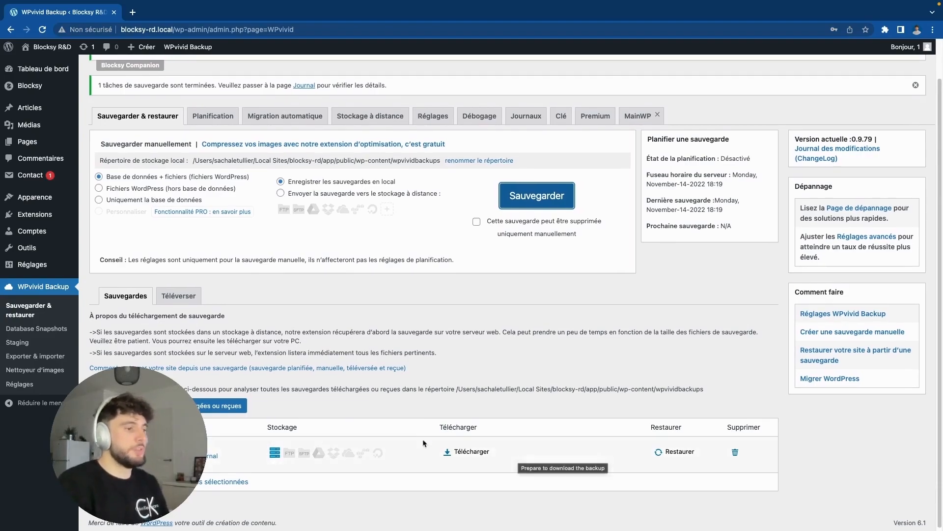
click(472, 451)
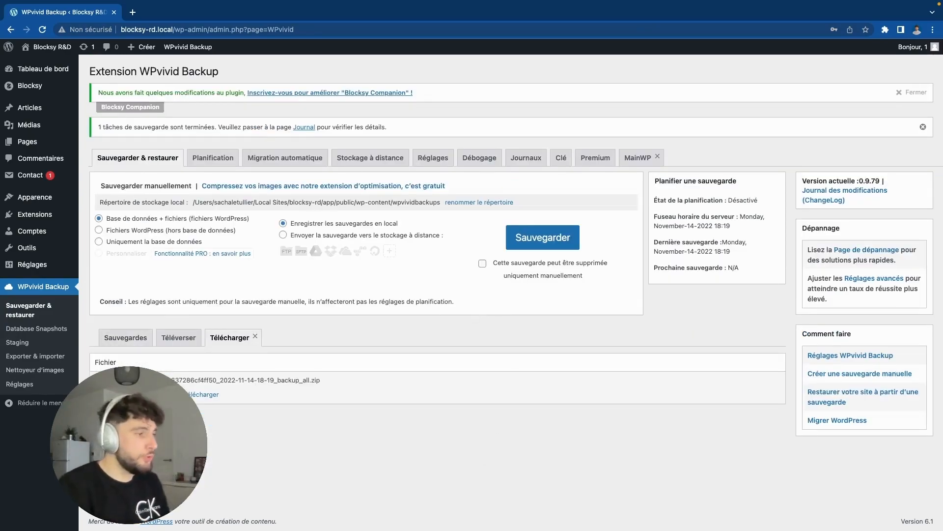
click(206, 395)
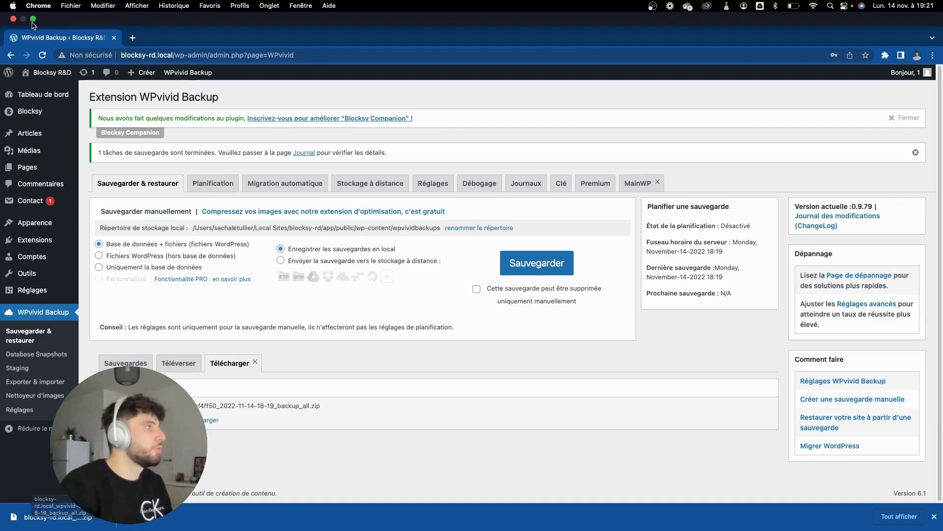
Step: Save the downloaded backup zip from Chrome's download bar onto the desktop
click(33, 19)
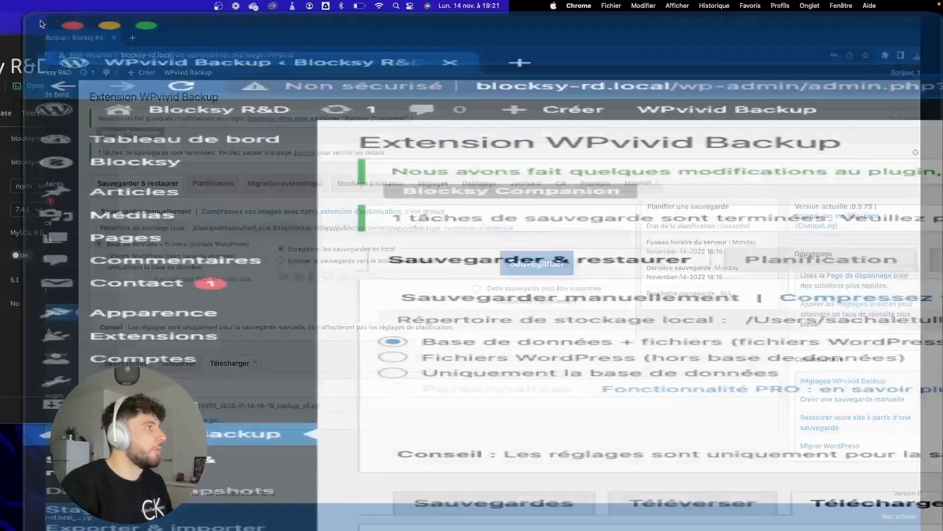
drag(511, 517, 74, 253)
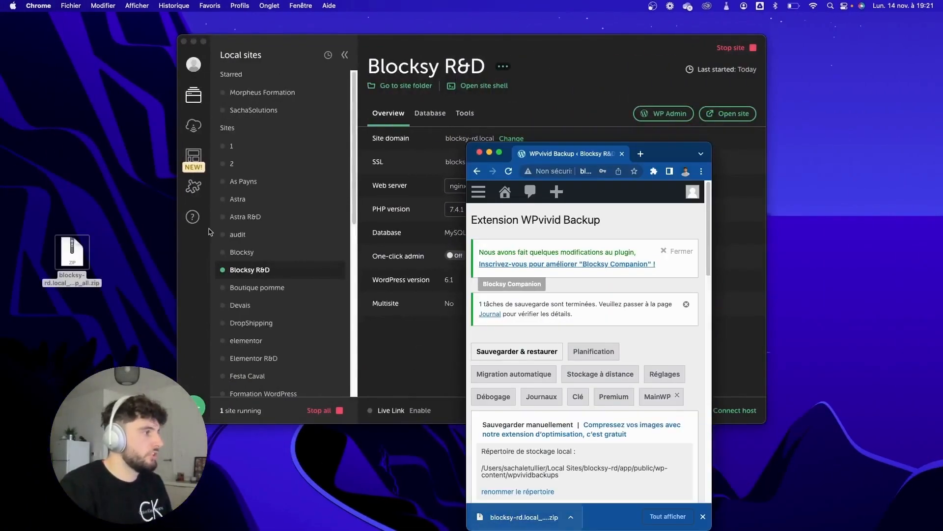
click(500, 153)
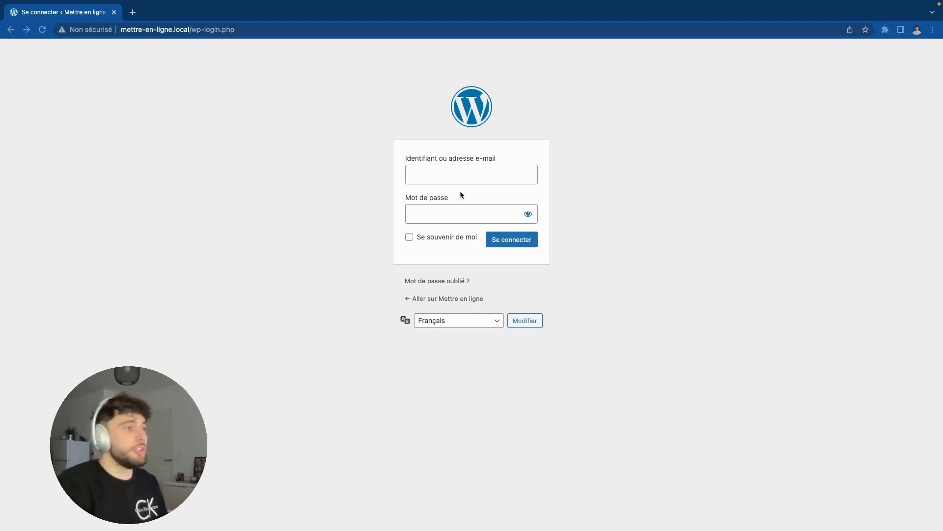
Step: Log in to the Mettre en ligne admin and view its default 'Mindblown' blog front page
click(458, 177)
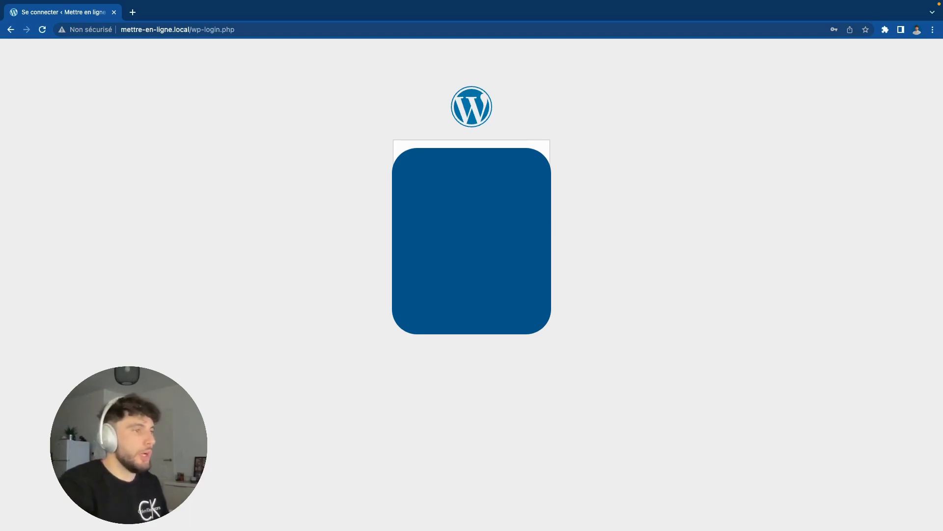
click(517, 239)
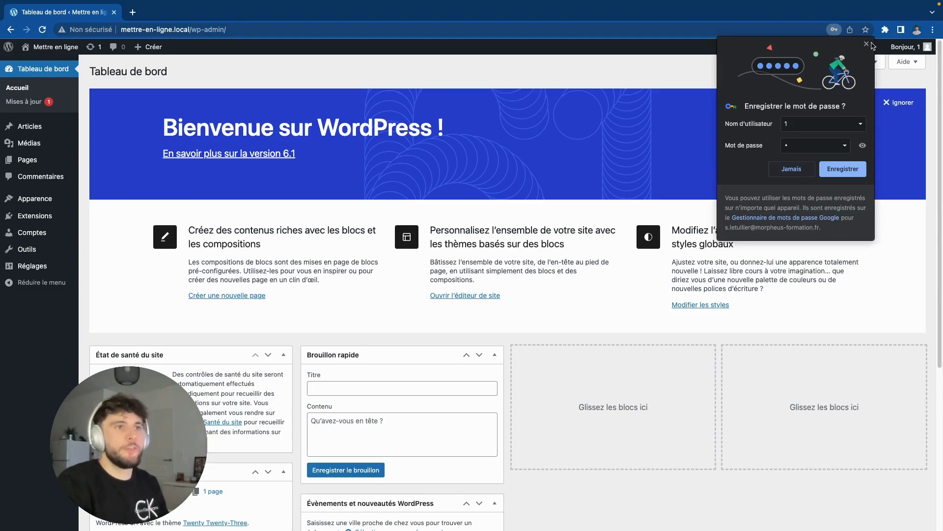
click(867, 44)
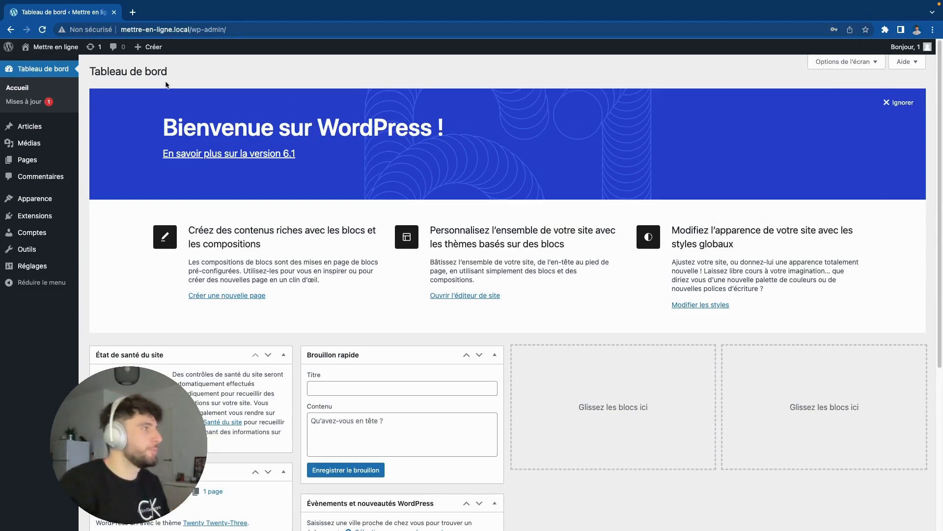
click(44, 49)
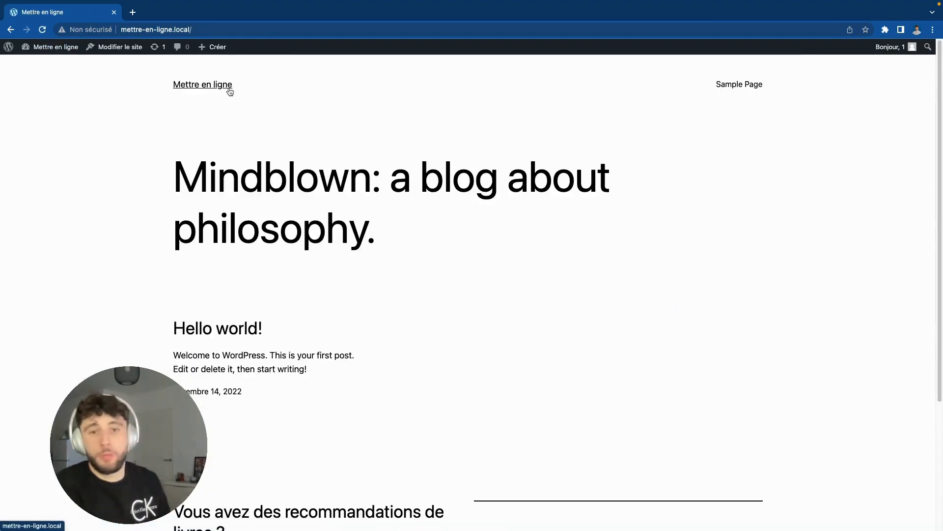
drag(163, 88, 666, 350)
click(666, 350)
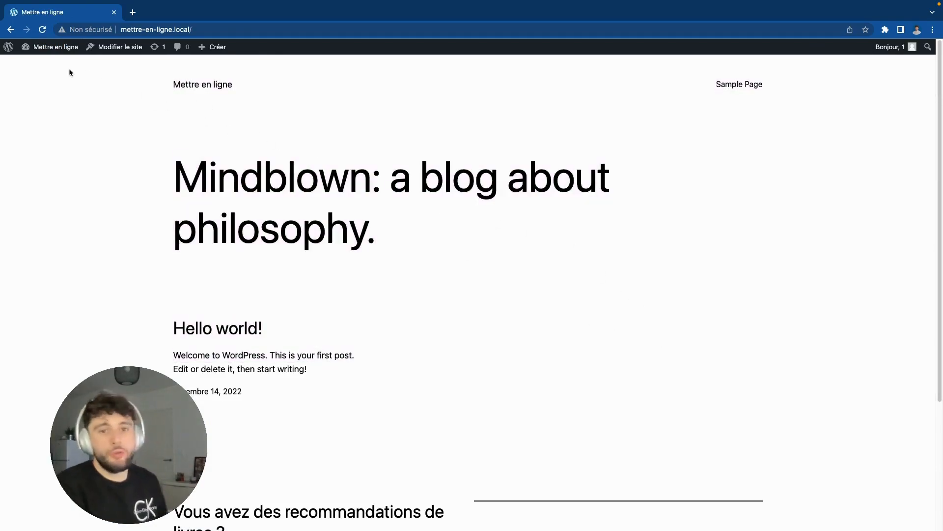
Step: Search 'wpvivid' under Extensions > Ajouter, then install and activate the WPvivid plugin
click(49, 49)
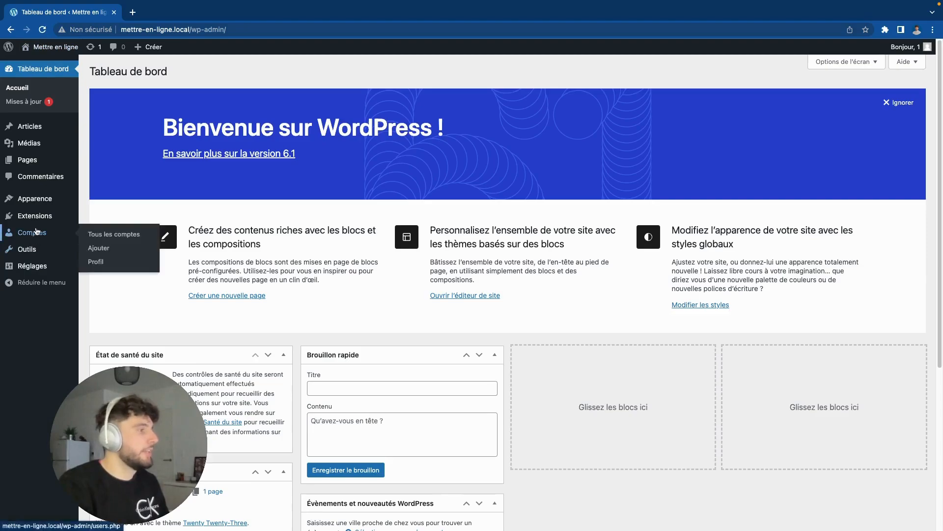
mouse_move(37, 224)
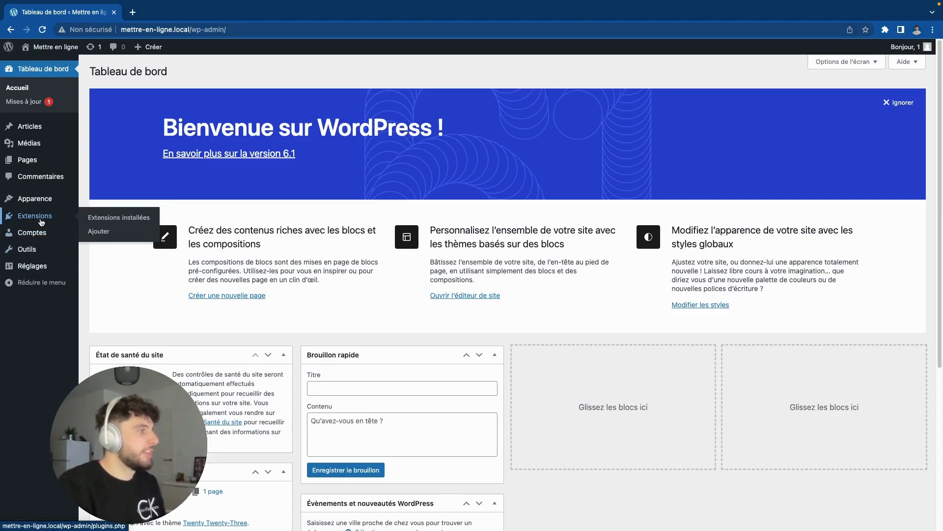
click(59, 221)
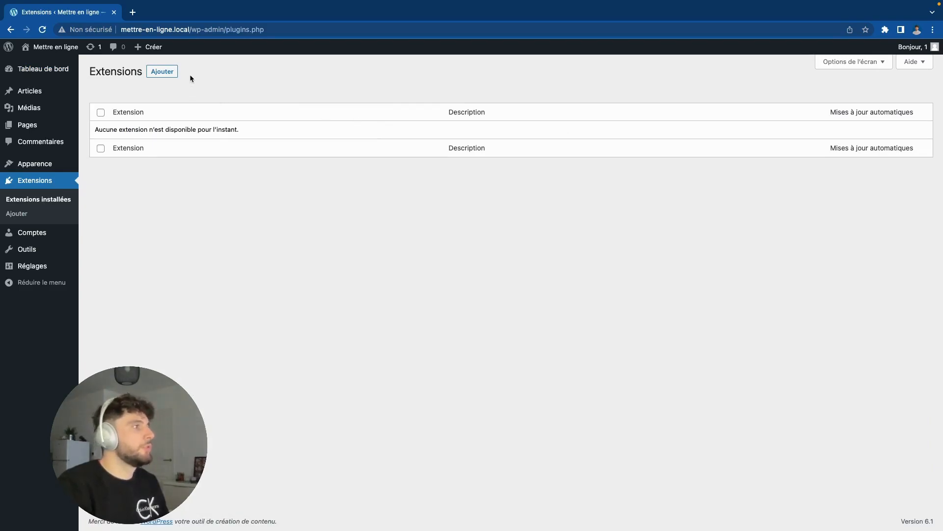
click(171, 76)
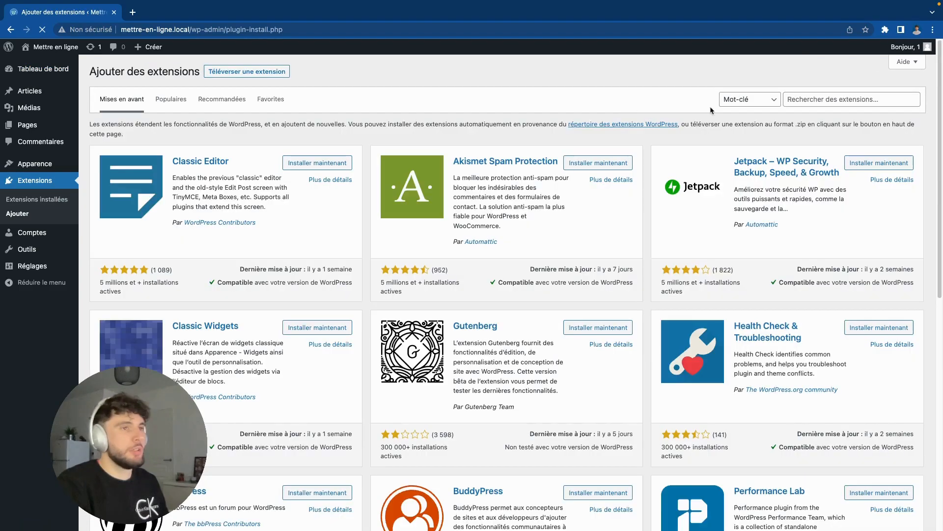
click(820, 98)
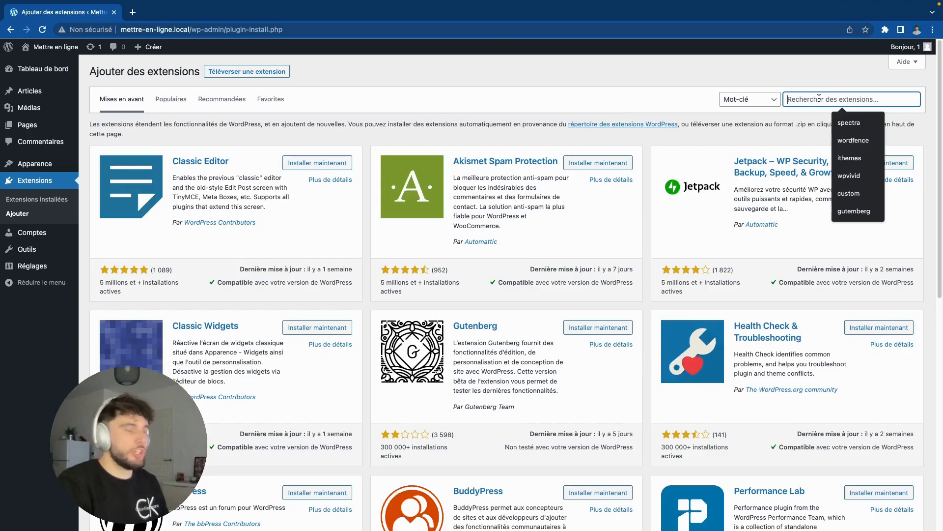
text(wp)
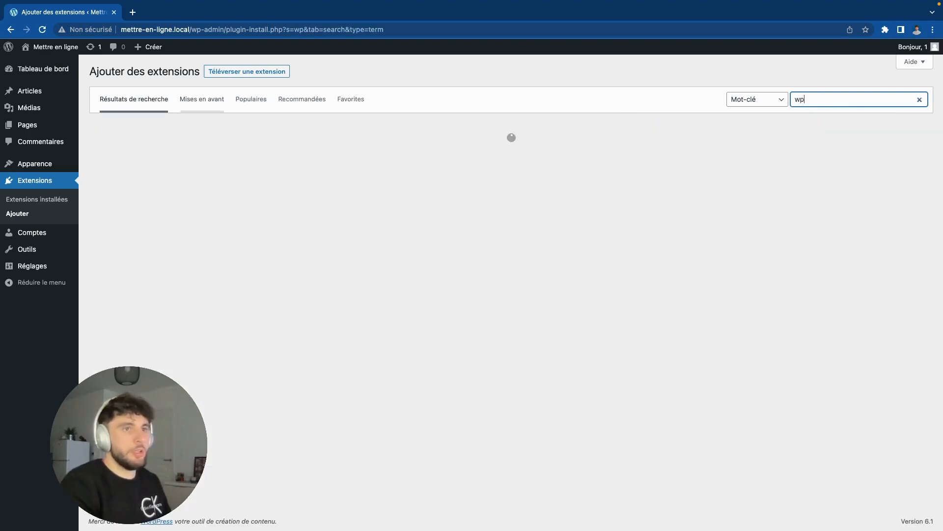
text(vivid)
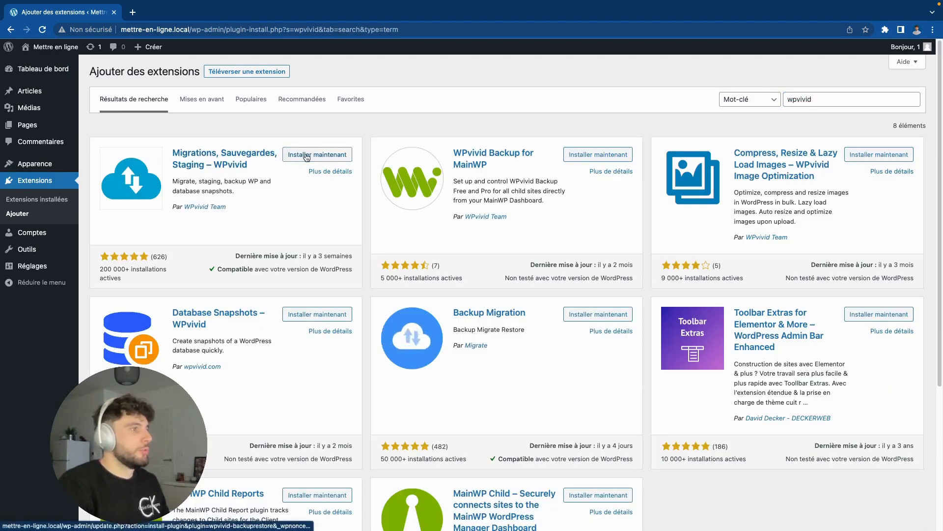
click(344, 155)
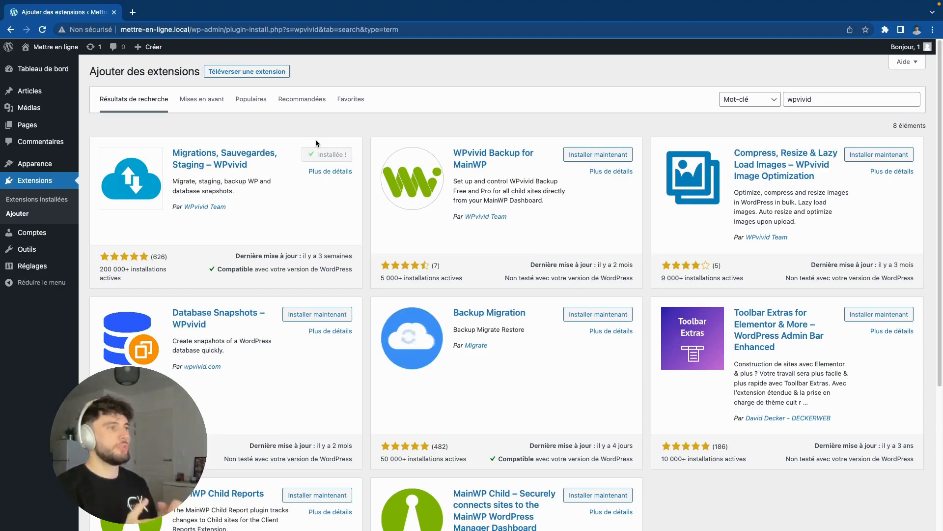
click(336, 154)
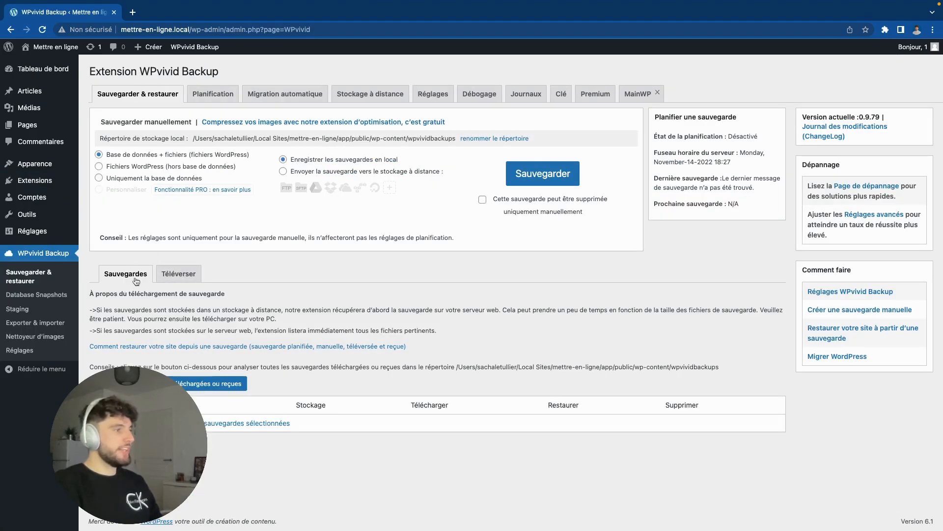
click(192, 277)
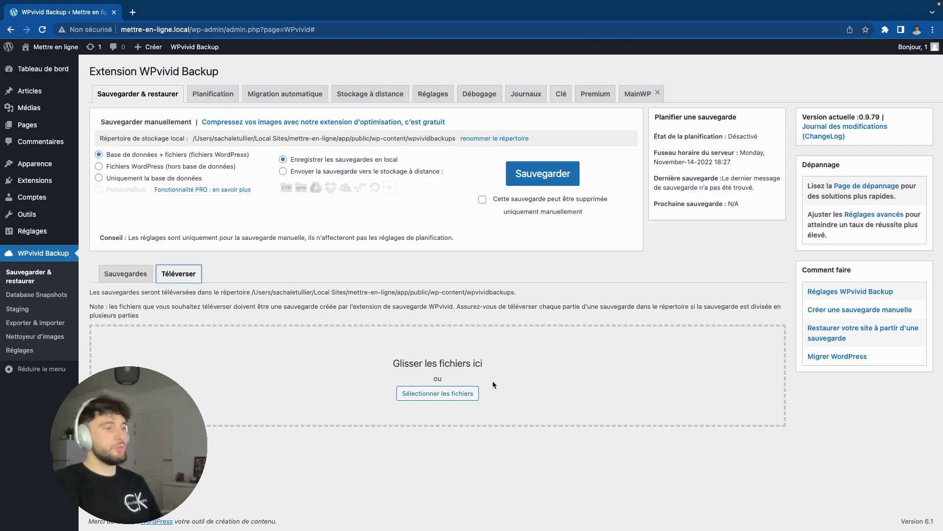
mouse_move(117, 26)
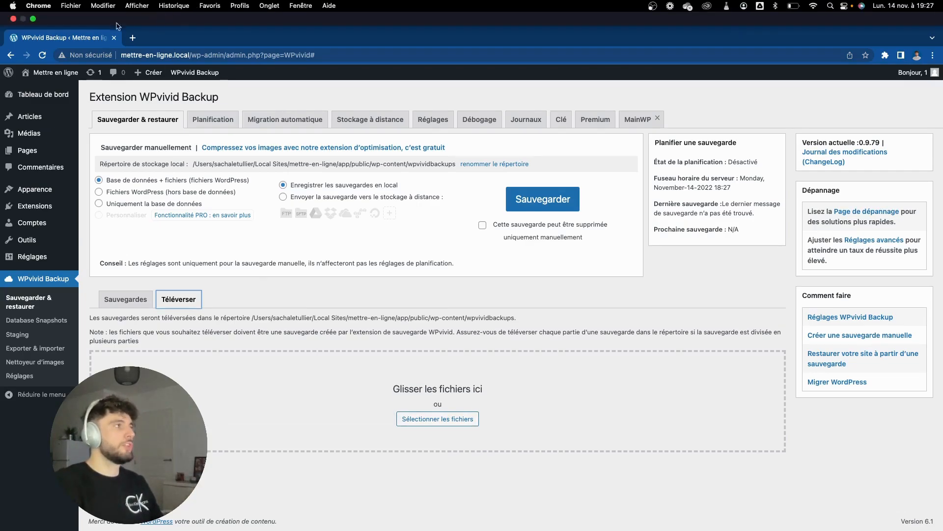
click(33, 18)
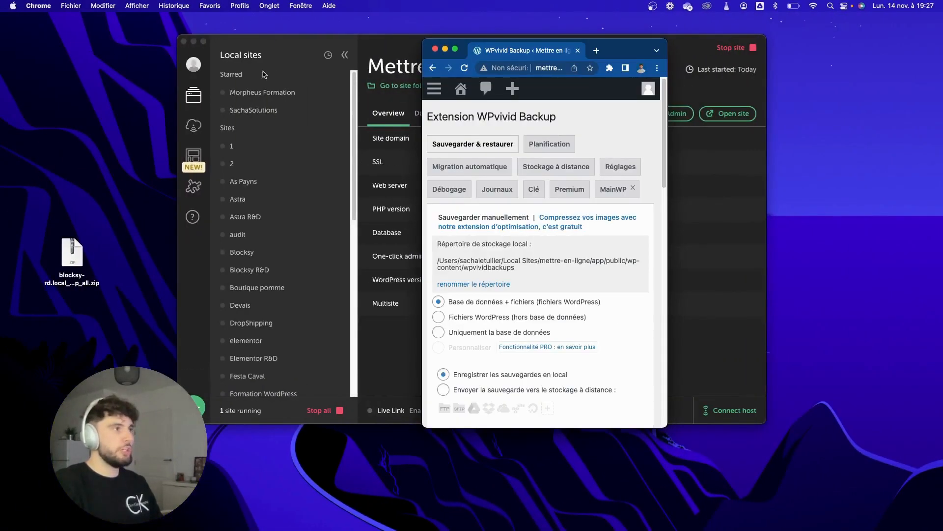
click(194, 43)
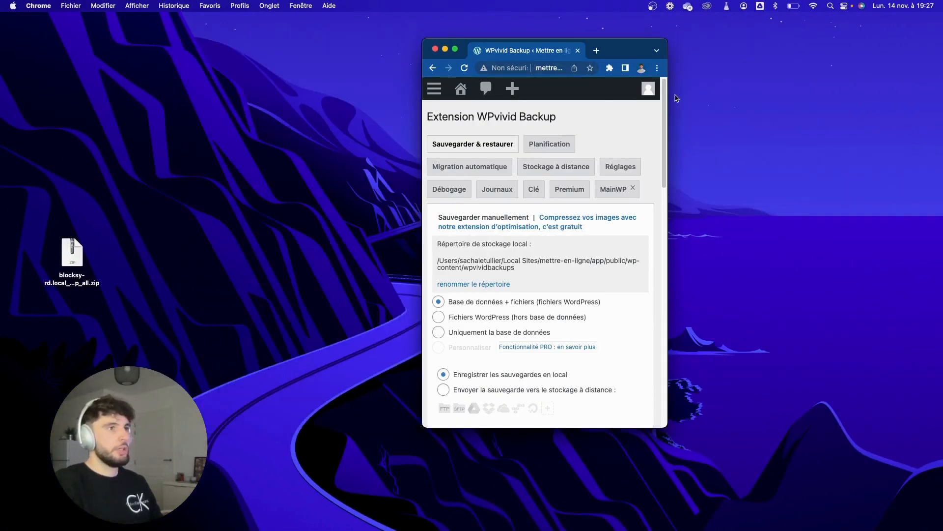
drag(668, 94, 842, 82)
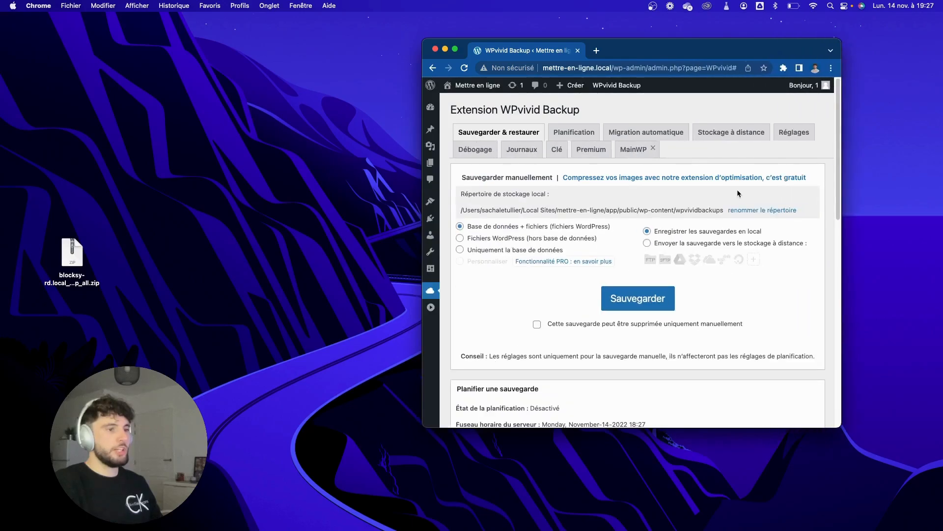
scroll(723, 194, down, 10)
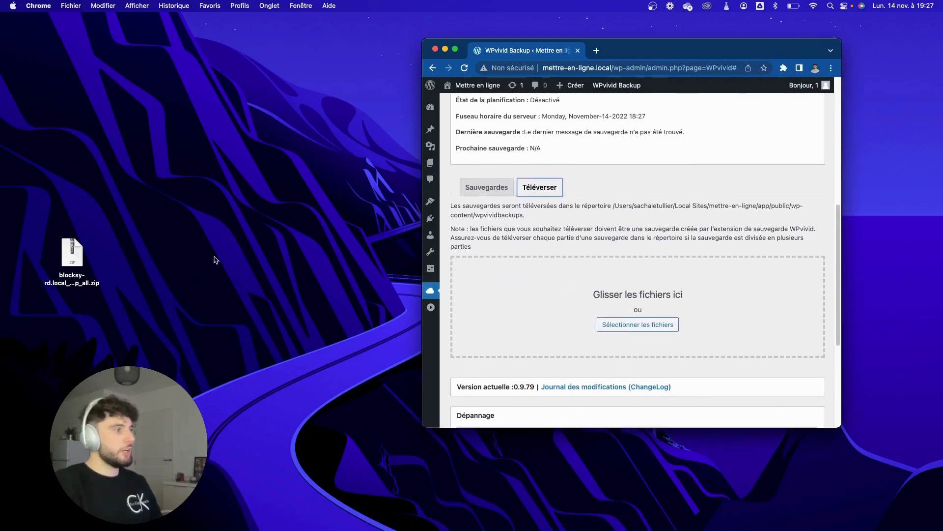
drag(74, 250, 194, 250)
drag(212, 217, 173, 290)
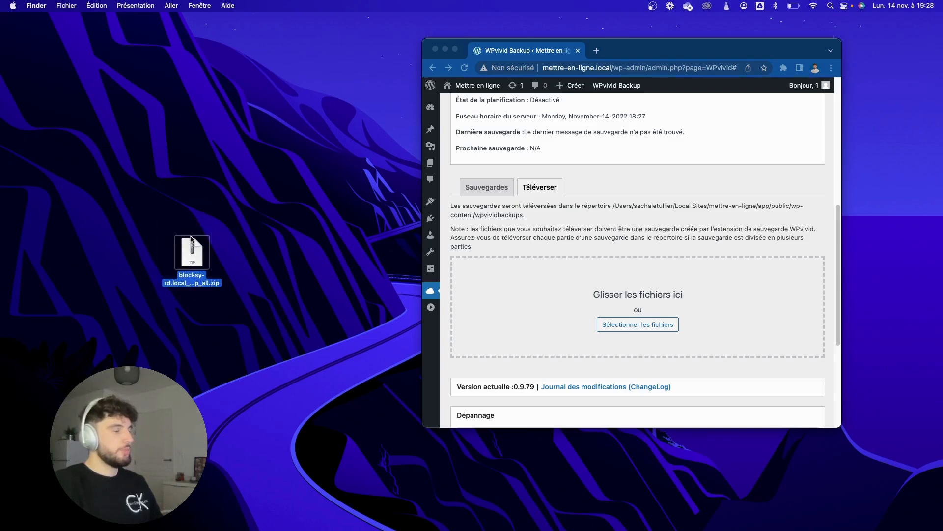
drag(192, 247, 581, 315)
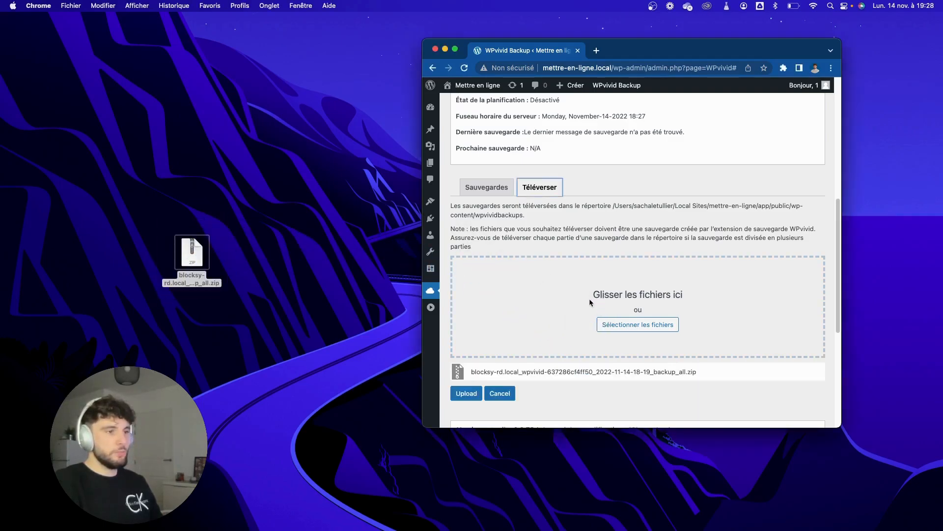
Step: Upload the queued backup zip and acknowledge the upload-completed alert
click(455, 49)
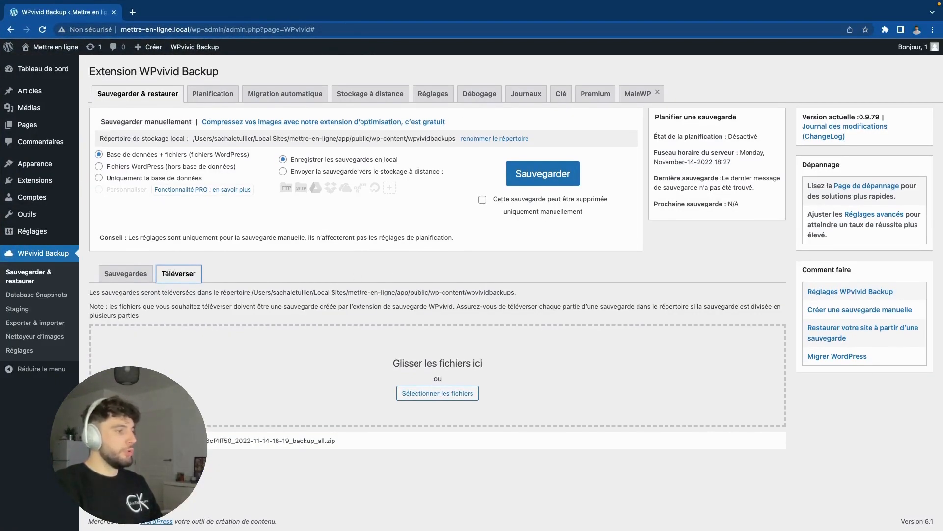
click(110, 459)
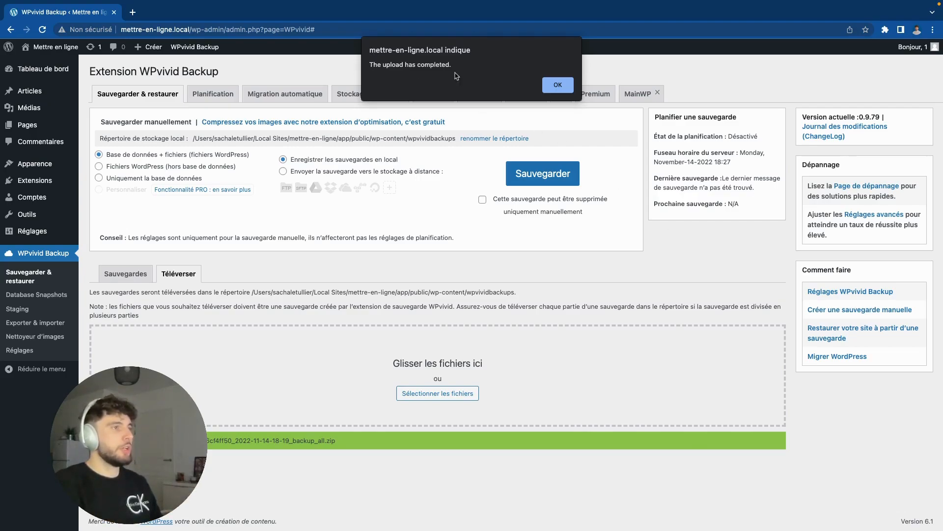
click(556, 87)
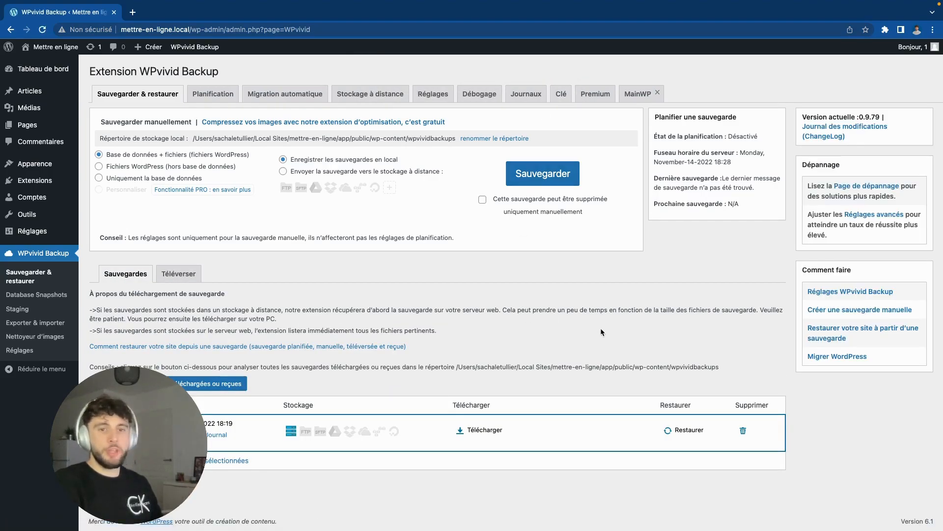
Step: Restore the site from the uploaded 18:19 backup, confirming and dismissing both alerts
click(688, 430)
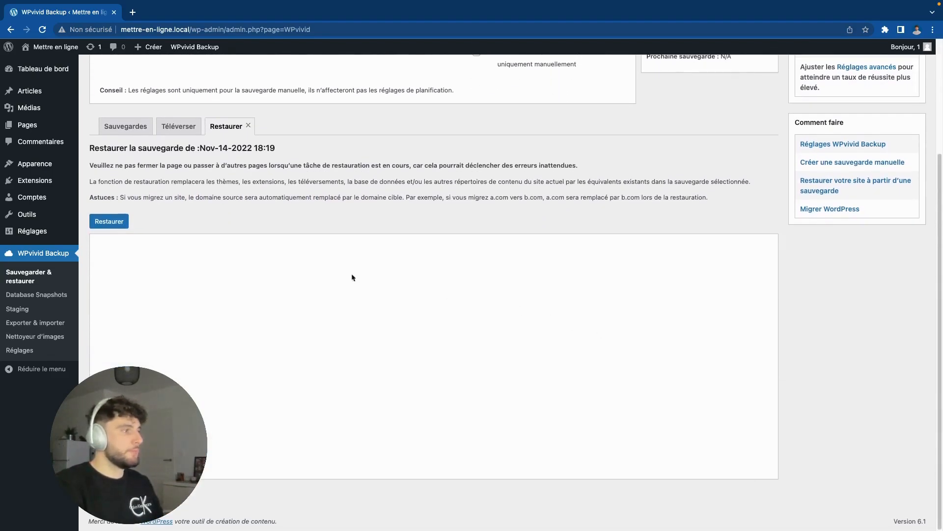
click(123, 225)
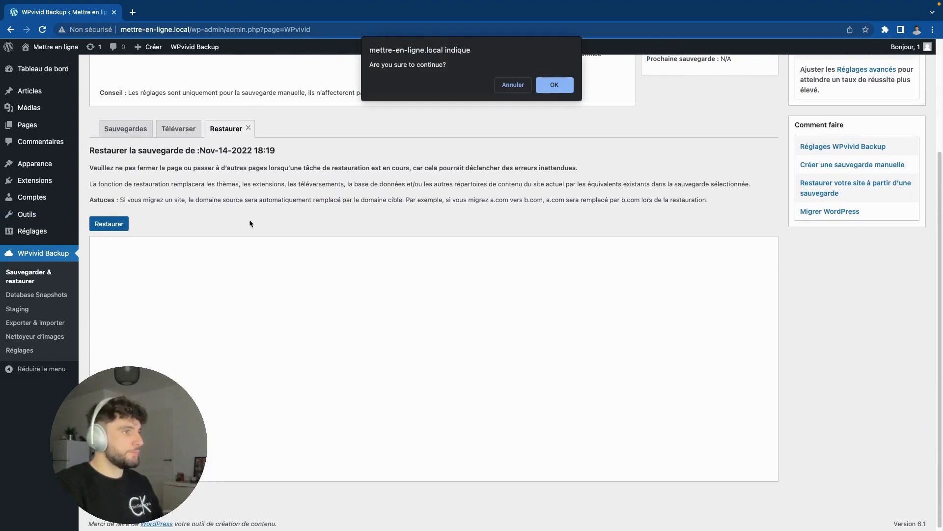
click(554, 87)
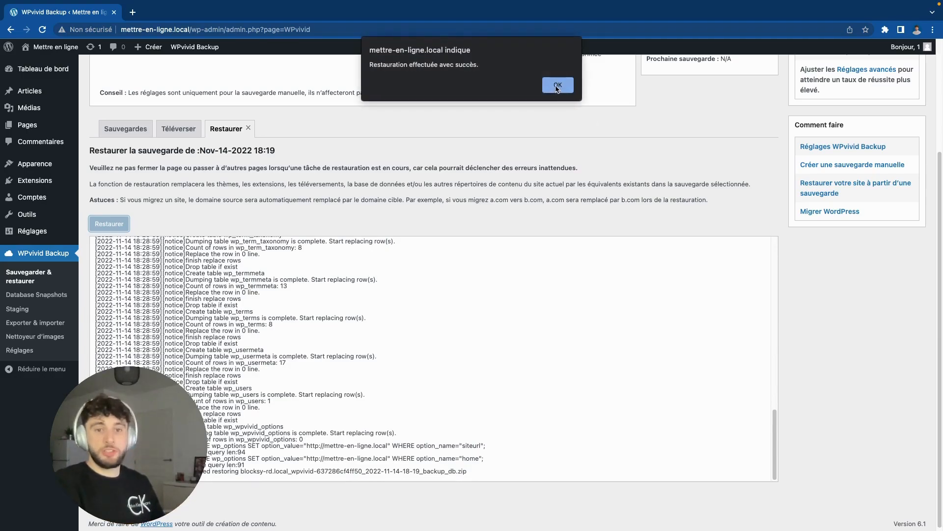
click(558, 86)
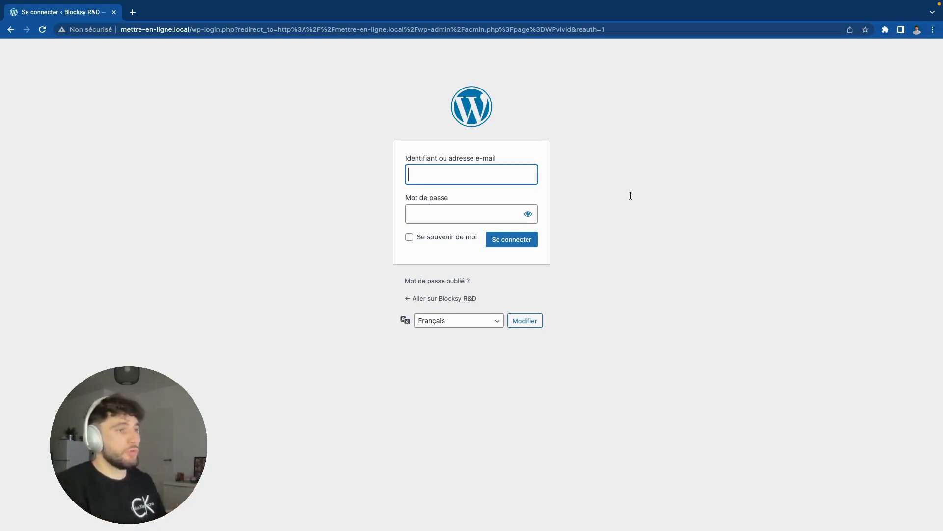
Step: Sign in to the restored Blocksy R&D admin with the account username and password
text(1)
click(485, 210)
text(1)
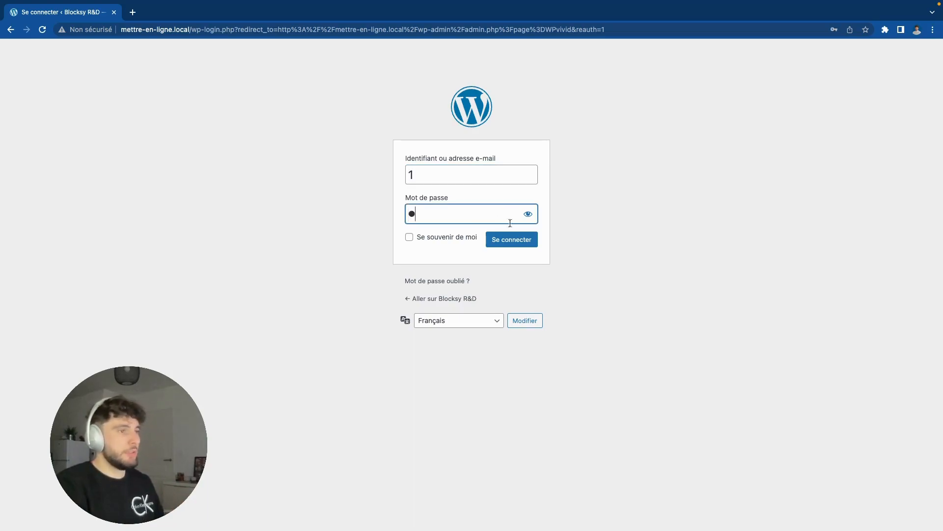
click(521, 240)
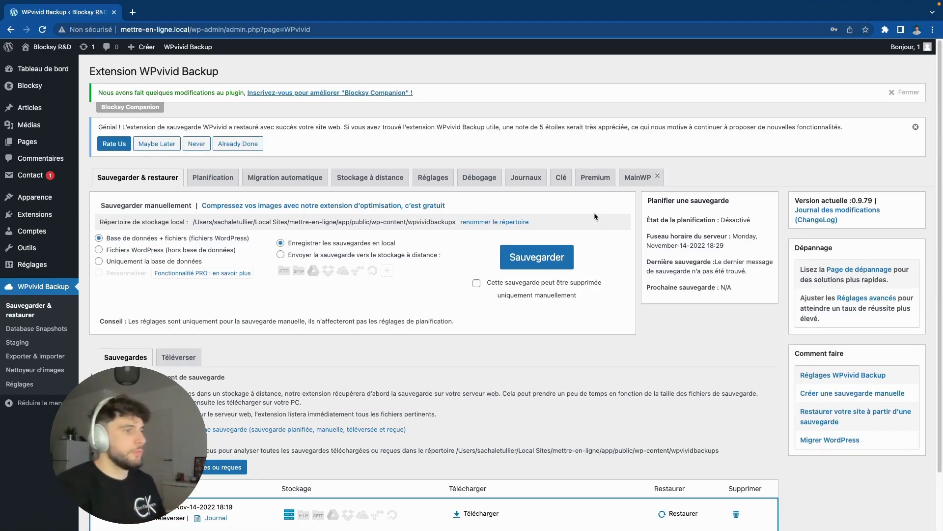
mouse_move(49, 45)
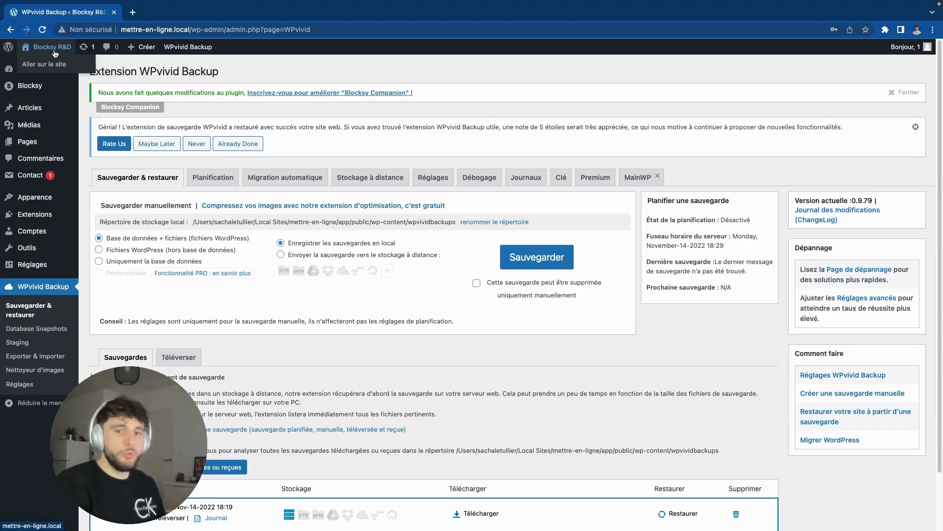
Step: Open the front end via Aller sur le site, then browse ABOUT, Explore Now and BLOG
click(54, 52)
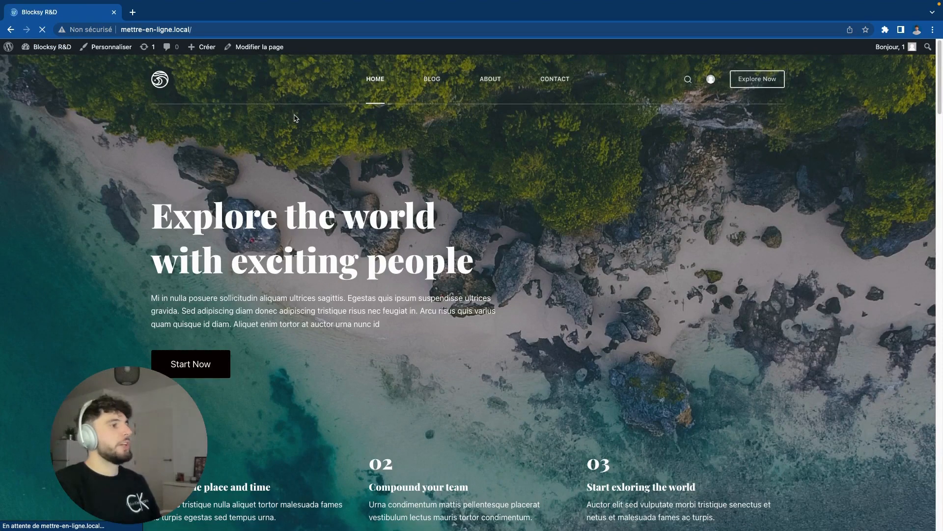
click(437, 88)
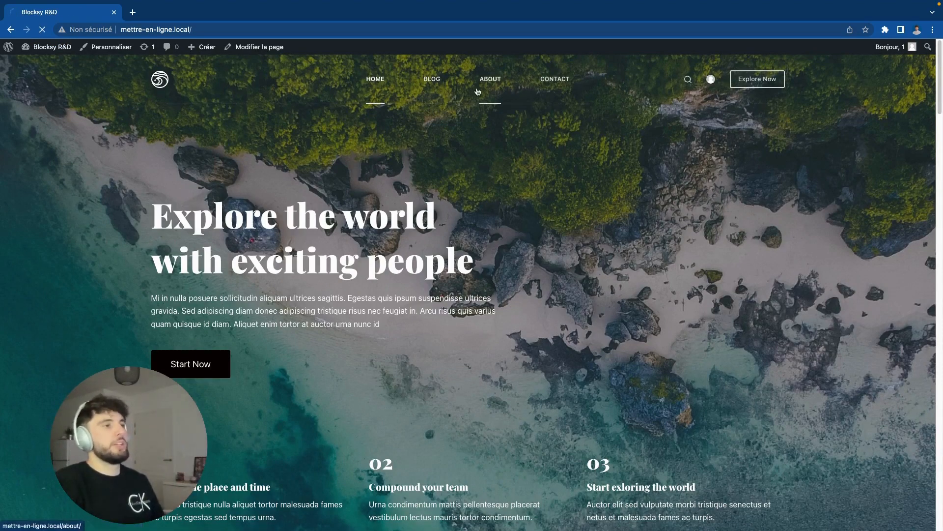
click(484, 90)
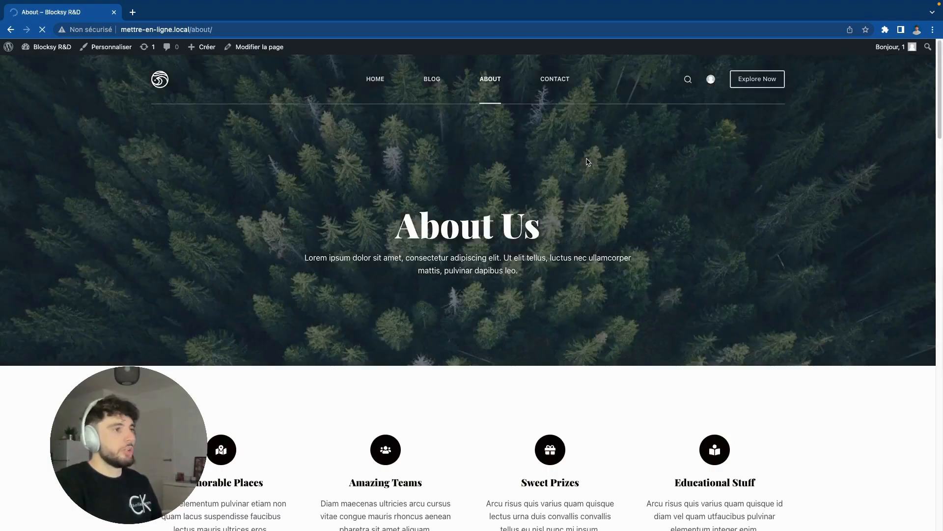
click(758, 83)
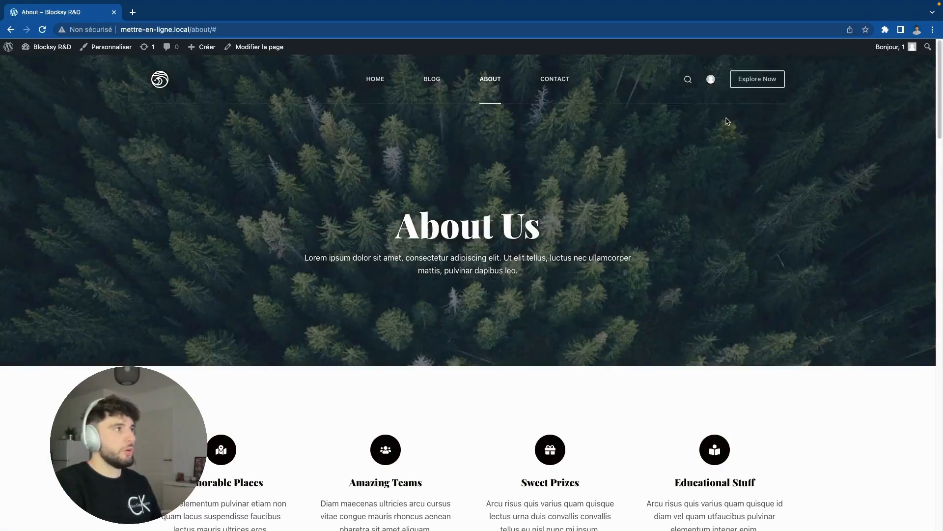
click(439, 83)
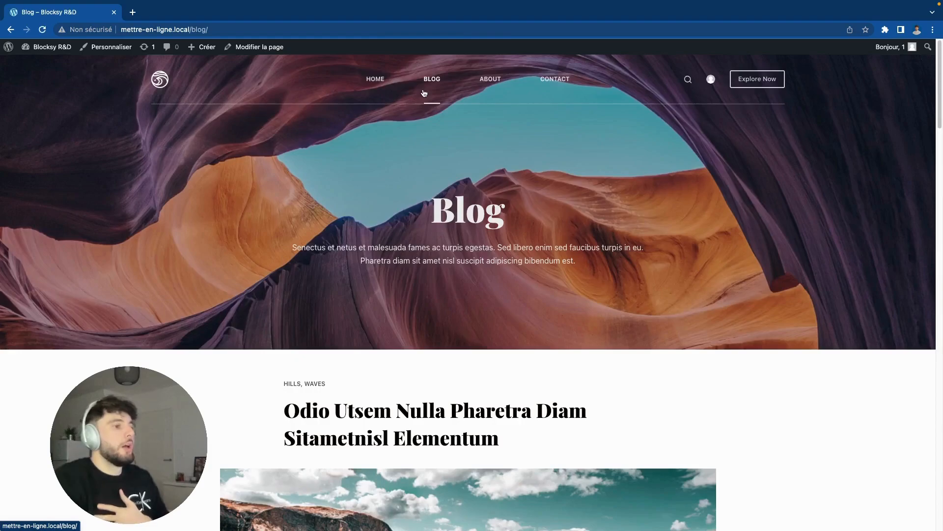